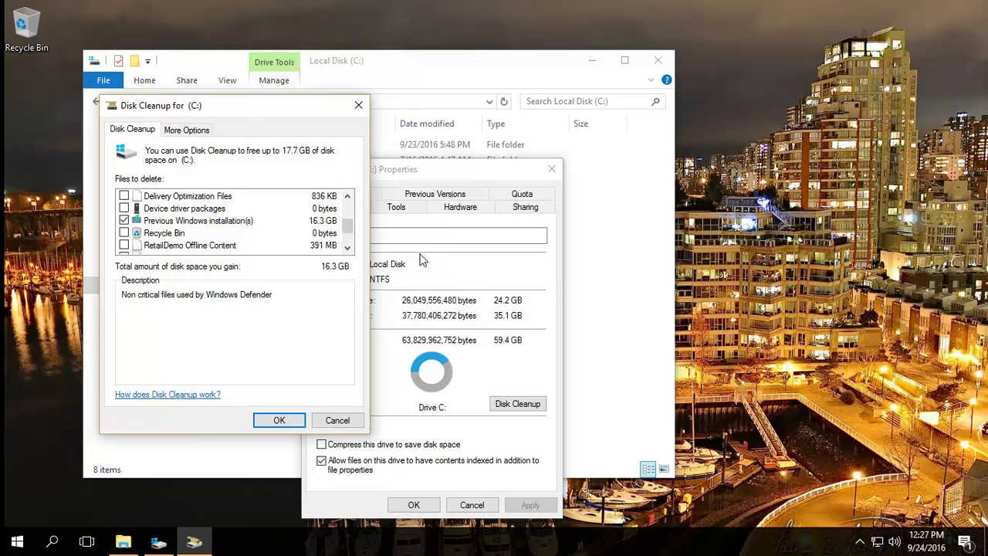
Step: Cancel Disk Cleanup and the C: drive's Properties, and return to This PC
{"action": "left_click", "coordinate": [342, 420]}
{"action": "left_click", "coordinate": [471, 505]}
{"action": "left_click", "coordinate": [133, 285]}
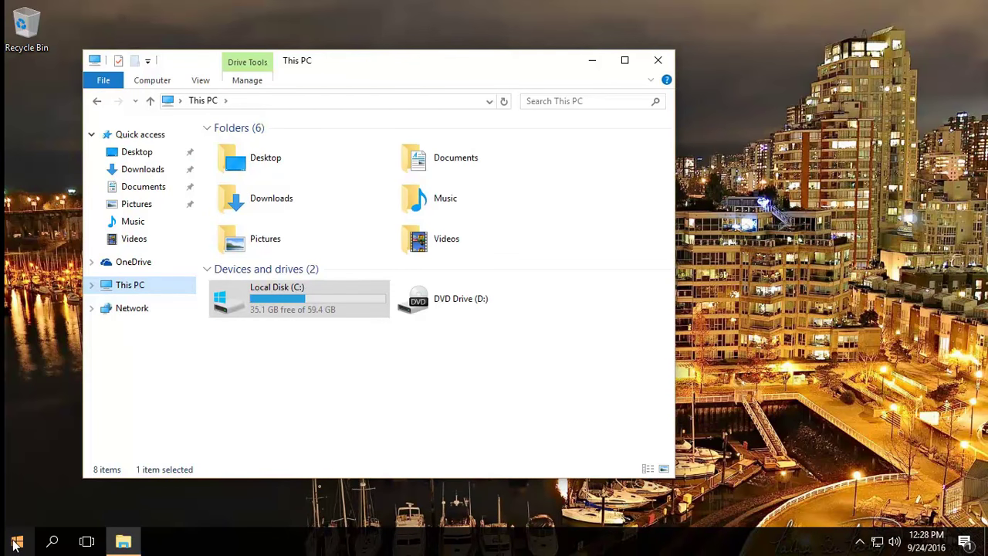
Step: Open Local Disk (C:) and inspect the Windows.old and $WINDOWS.~BT folders, checking the actions available for Windows.old
{"action": "double_click", "coordinate": [266, 296]}
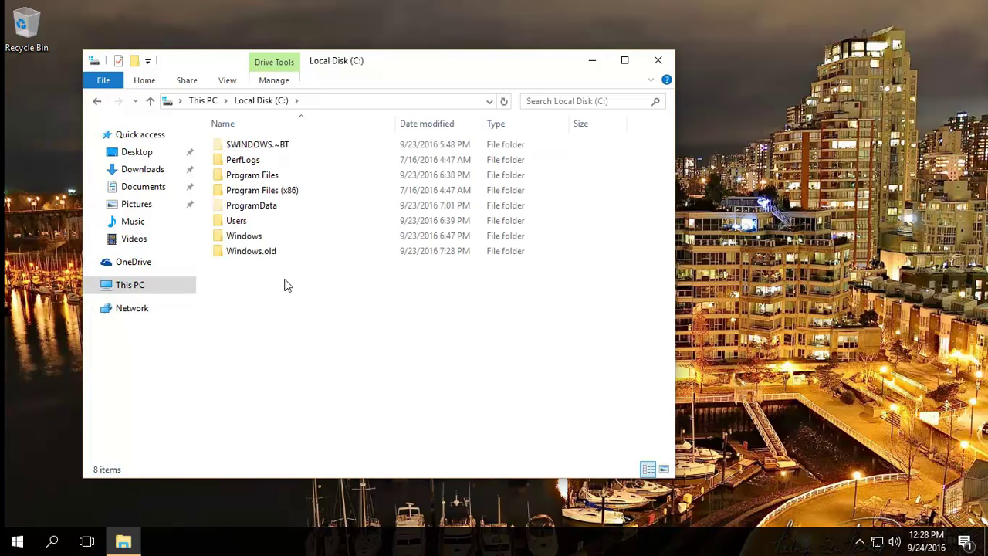
{"action": "left_click", "coordinate": [248, 259]}
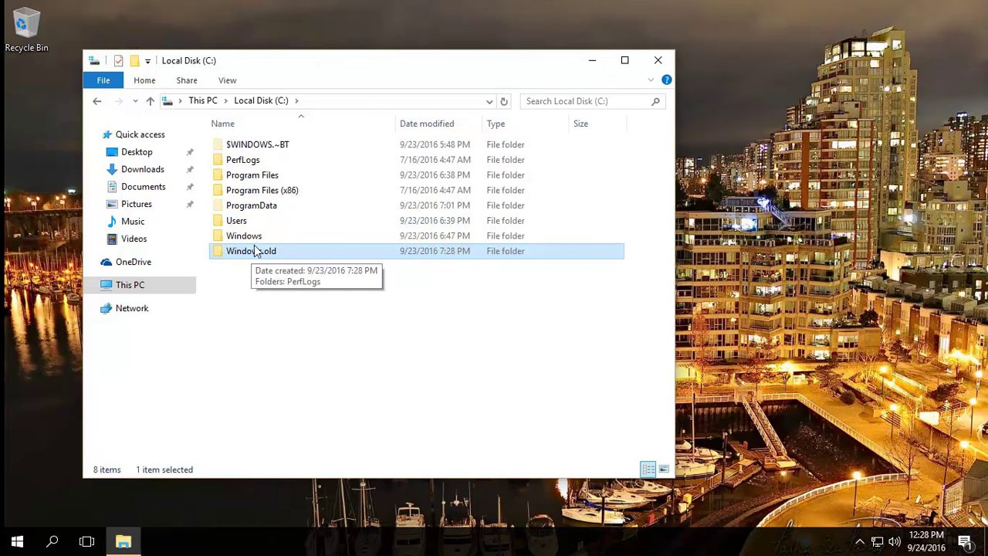
{"action": "left_click", "coordinate": [275, 145]}
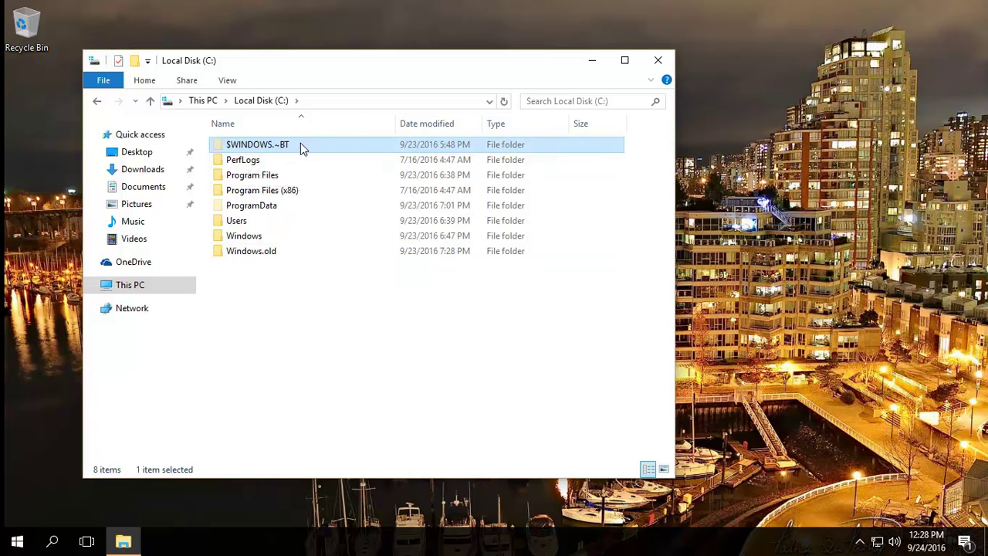
{"action": "left_click", "coordinate": [254, 254]}
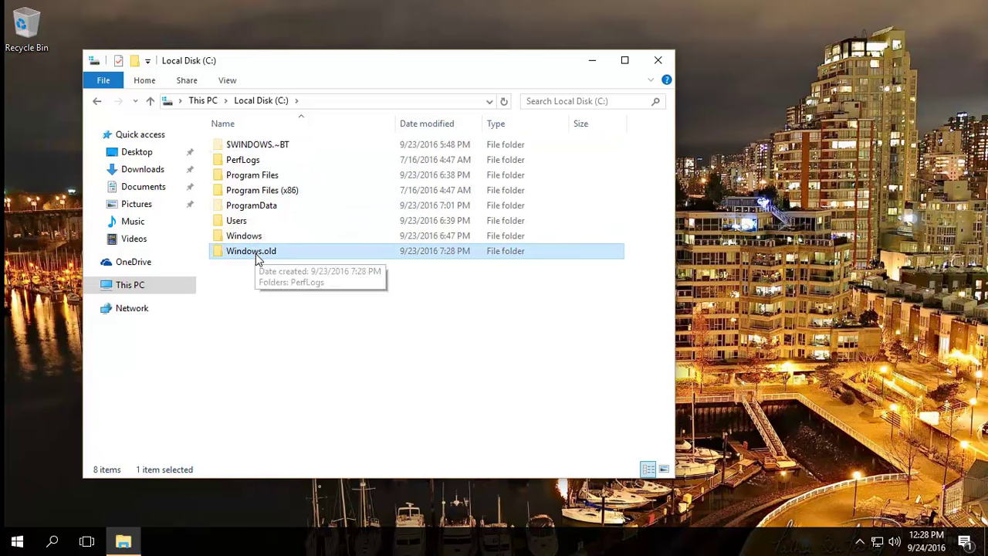
{"action": "right_click", "coordinate": [260, 257]}
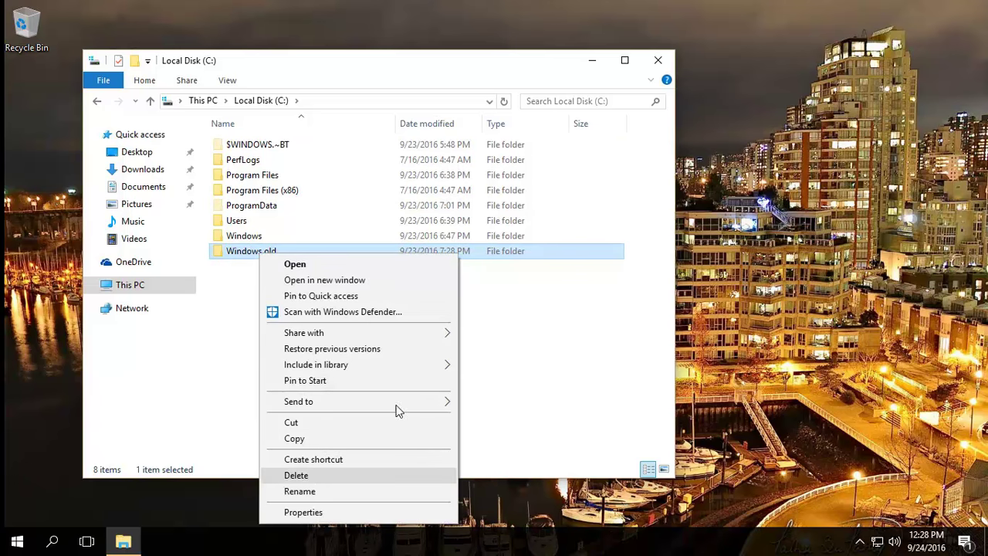
{"action": "left_click", "coordinate": [531, 364]}
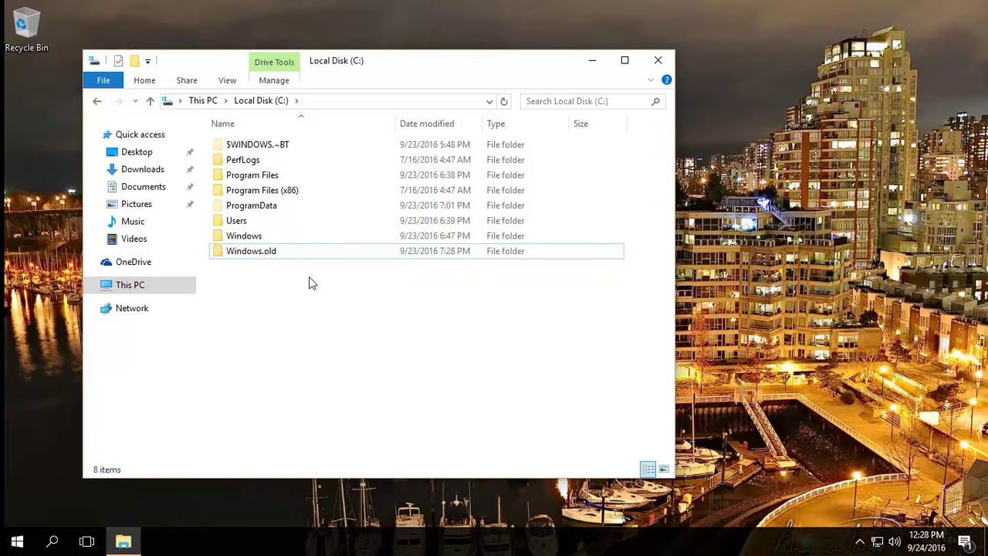
{"action": "left_click", "coordinate": [284, 258]}
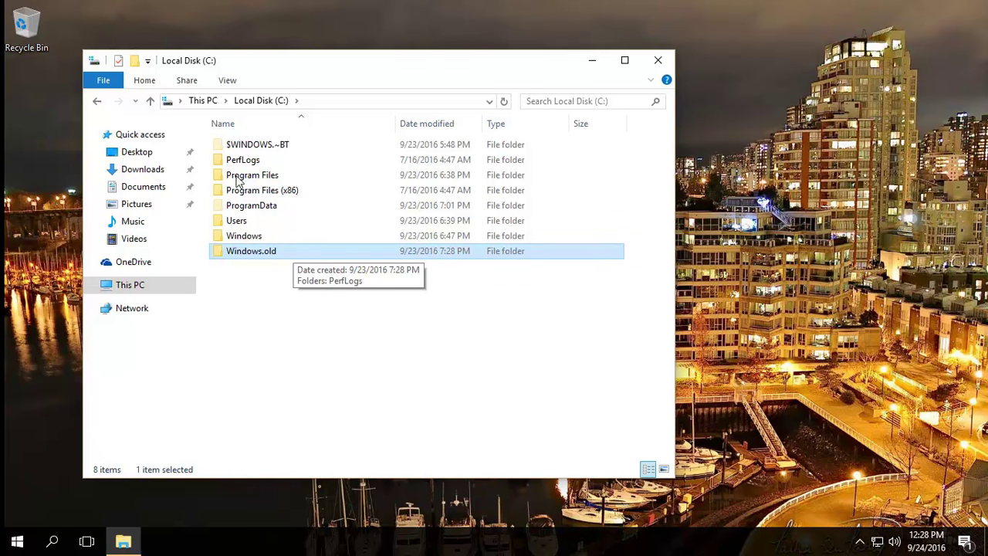
Step: Return to This PC and start Disk Cleanup from the properties of Local Disk (C:)
{"action": "left_click", "coordinate": [98, 105]}
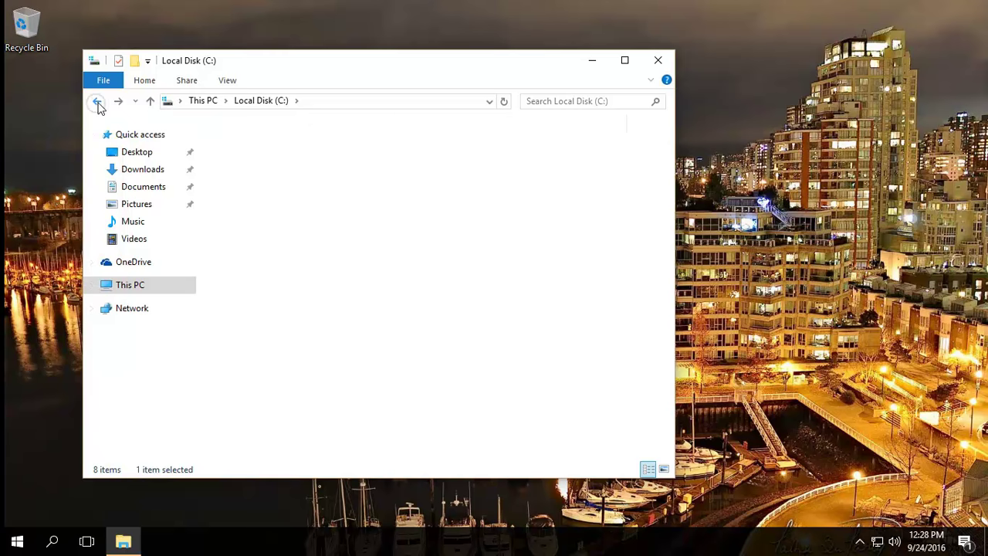
{"action": "left_click", "coordinate": [131, 285]}
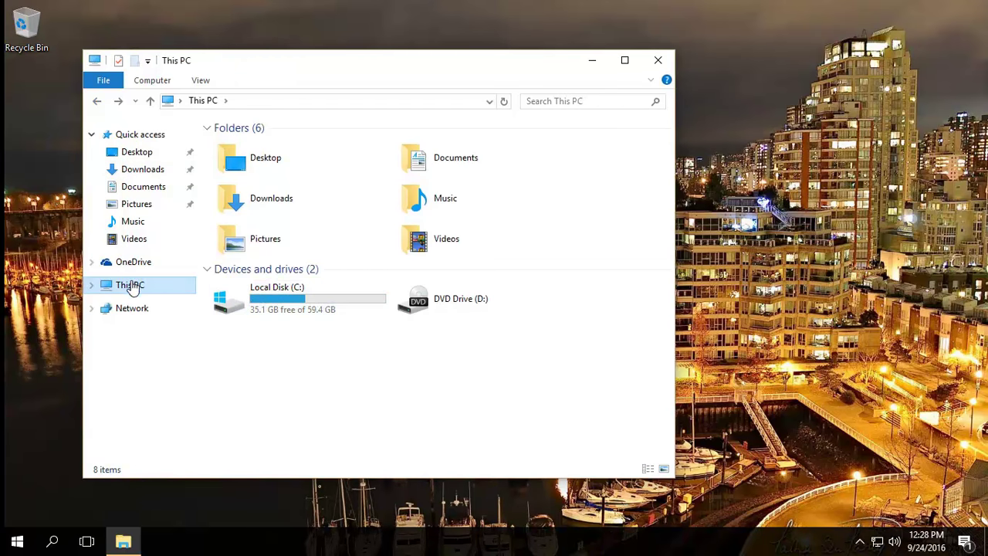
{"action": "left_click", "coordinate": [275, 301]}
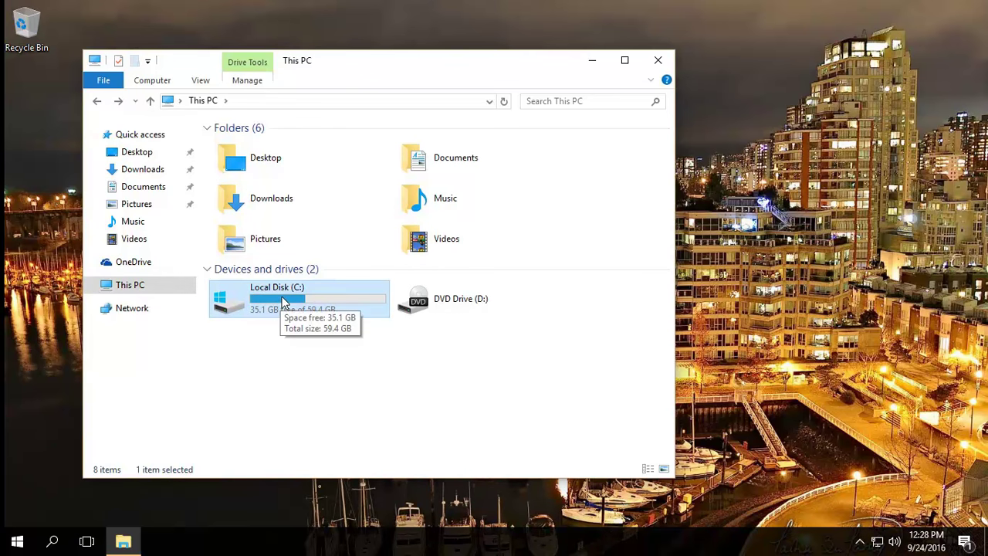
{"action": "right_click", "coordinate": [284, 305]}
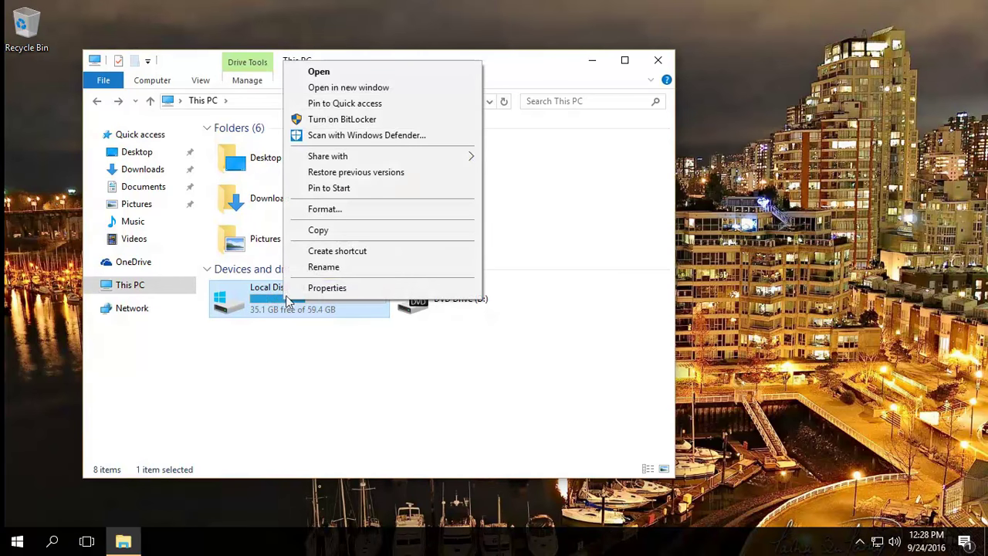
{"action": "left_click", "coordinate": [320, 288]}
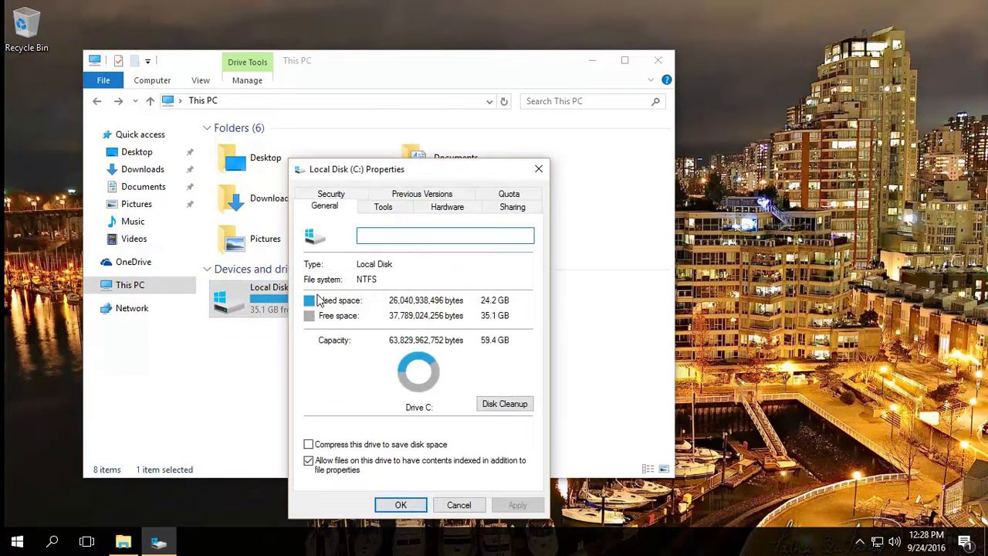
{"action": "left_click", "coordinate": [500, 409]}
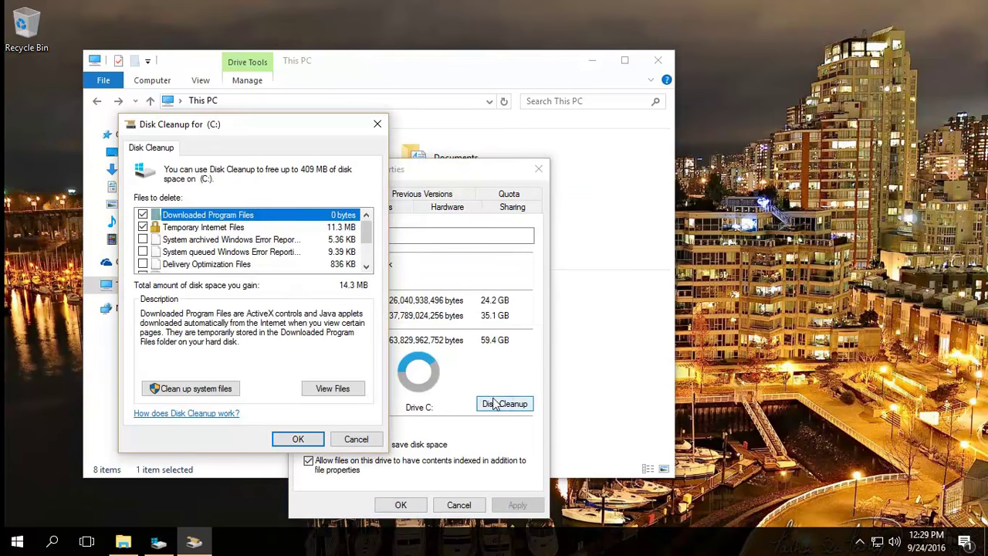
Step: Review the categories of files to delete and rescan the drive with system files included
{"action": "left_click", "coordinate": [366, 246]}
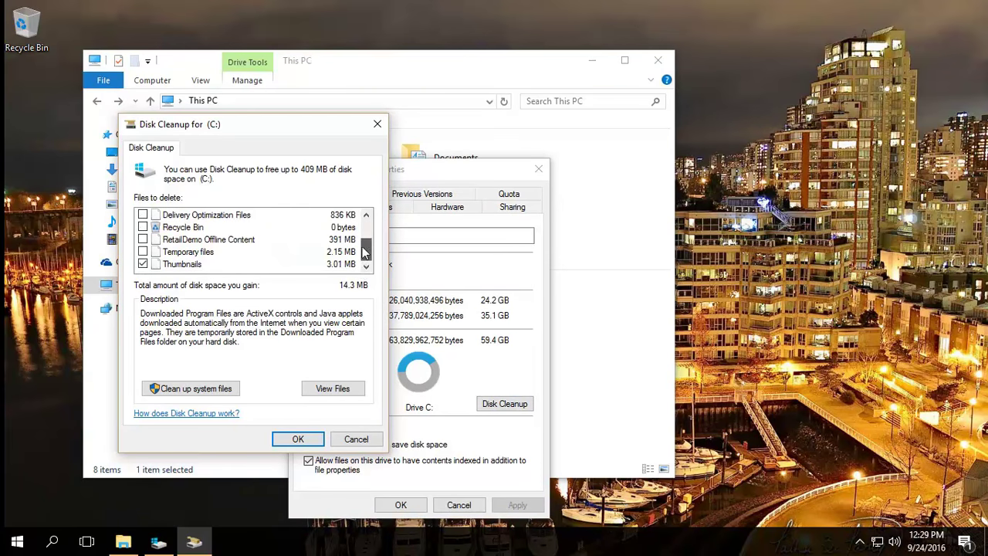
{"action": "left_click_drag", "start_coordinate": [366, 242], "coordinate": [365, 217]}
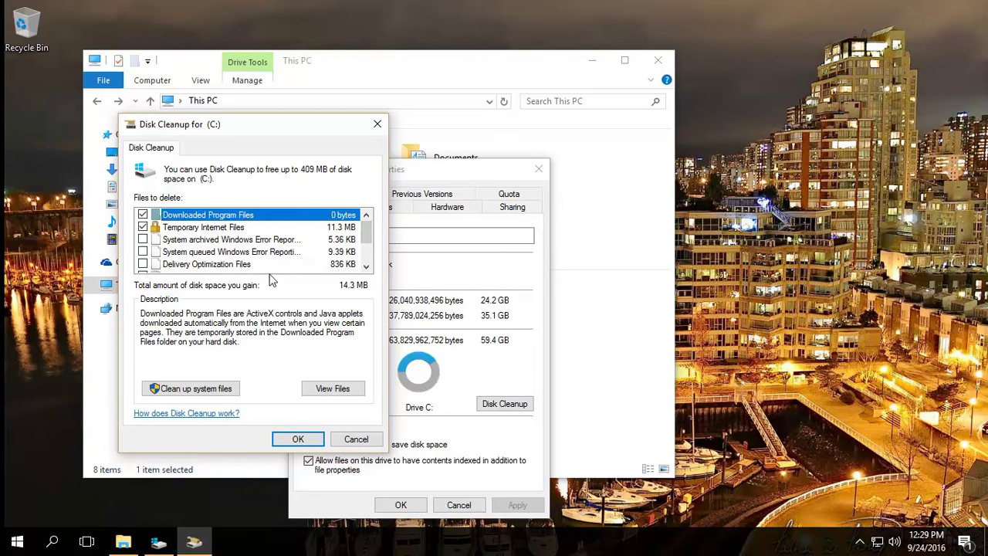
{"action": "left_click", "coordinate": [191, 390]}
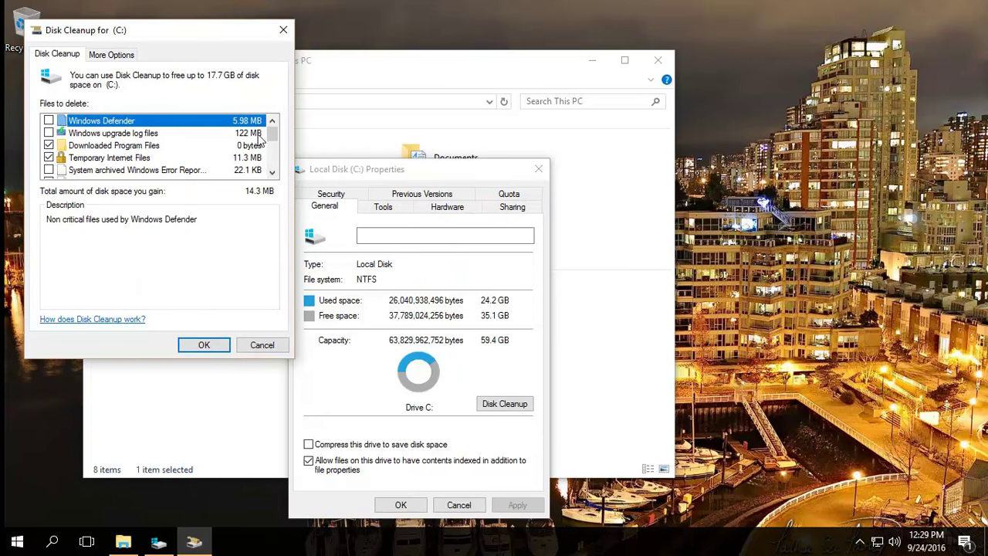
Step: Deselect all preselected cleanup categories, including Thumbnails, Device driver packages, Downloaded Program Files and Temporary Internet Files
{"action": "left_click_drag", "start_coordinate": [272, 136], "coordinate": [272, 155]}
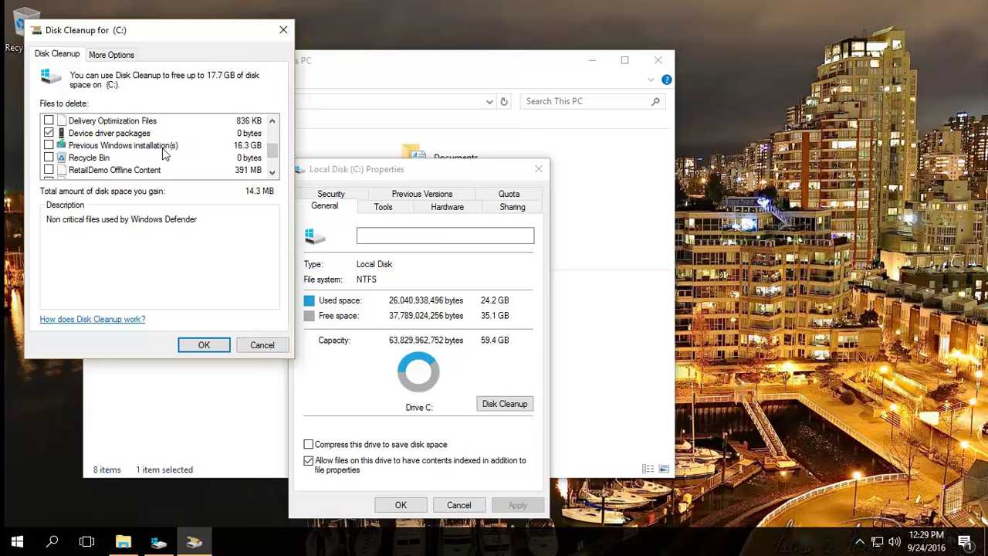
{"action": "left_click_drag", "start_coordinate": [274, 159], "coordinate": [274, 168]}
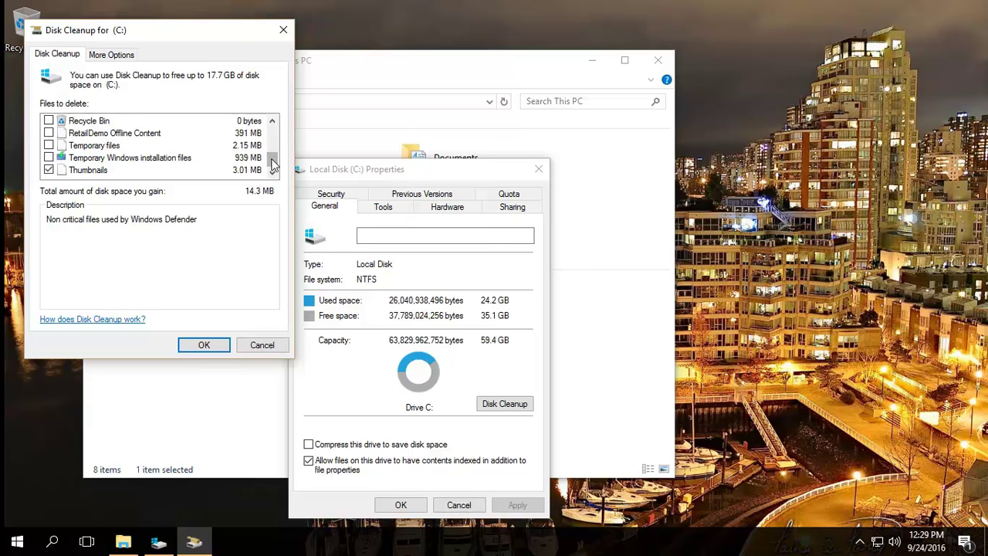
{"action": "left_click_drag", "start_coordinate": [273, 163], "coordinate": [273, 155]}
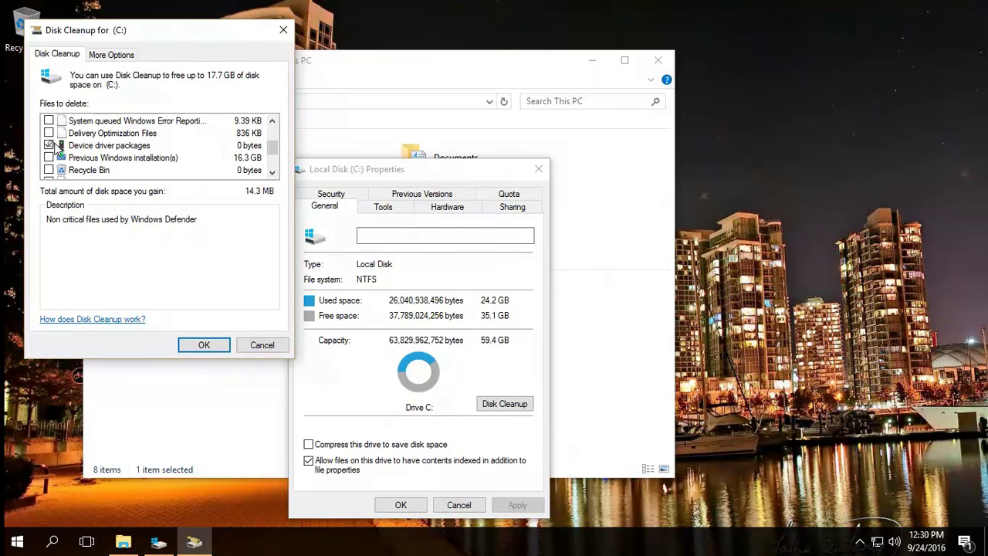
{"action": "left_click_drag", "start_coordinate": [272, 143], "coordinate": [272, 158]}
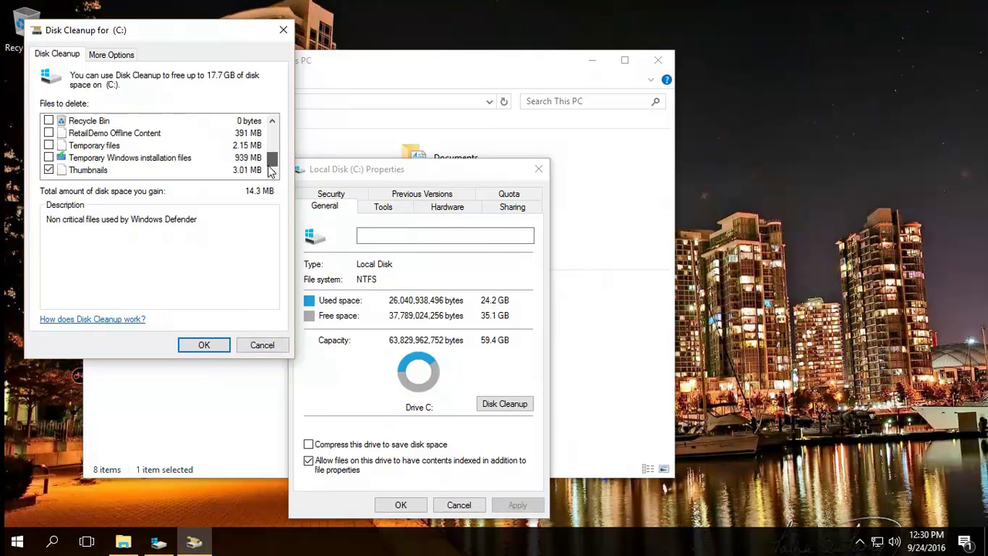
{"action": "left_click", "coordinate": [48, 170]}
{"action": "left_click_drag", "start_coordinate": [272, 162], "coordinate": [270, 136]}
{"action": "left_click", "coordinate": [49, 145]}
{"action": "left_click", "coordinate": [49, 158]}
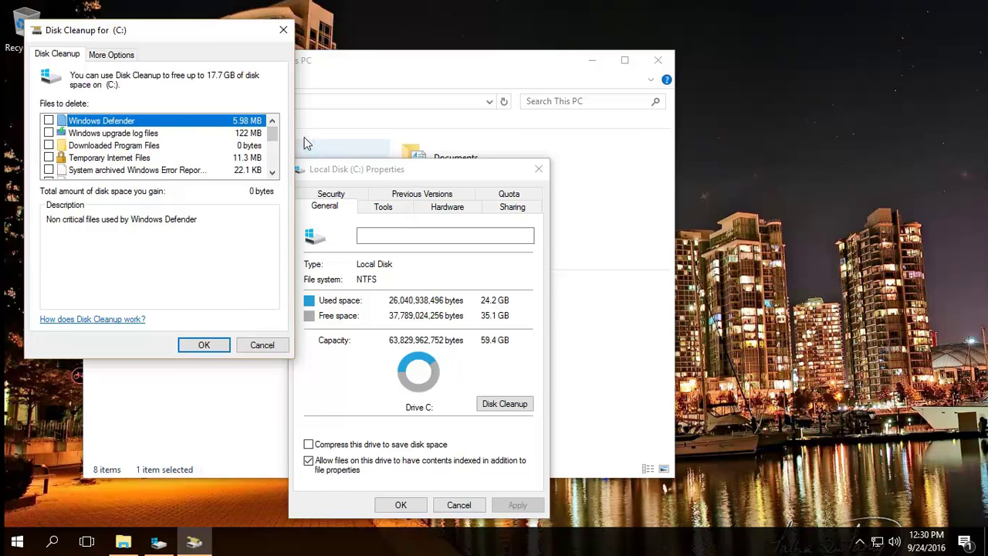
Step: Select only Previous Windows installation(s) for cleanup and permanently delete those files, accepting the loss of the rollback option
{"action": "left_click_drag", "start_coordinate": [272, 137], "coordinate": [271, 151]}
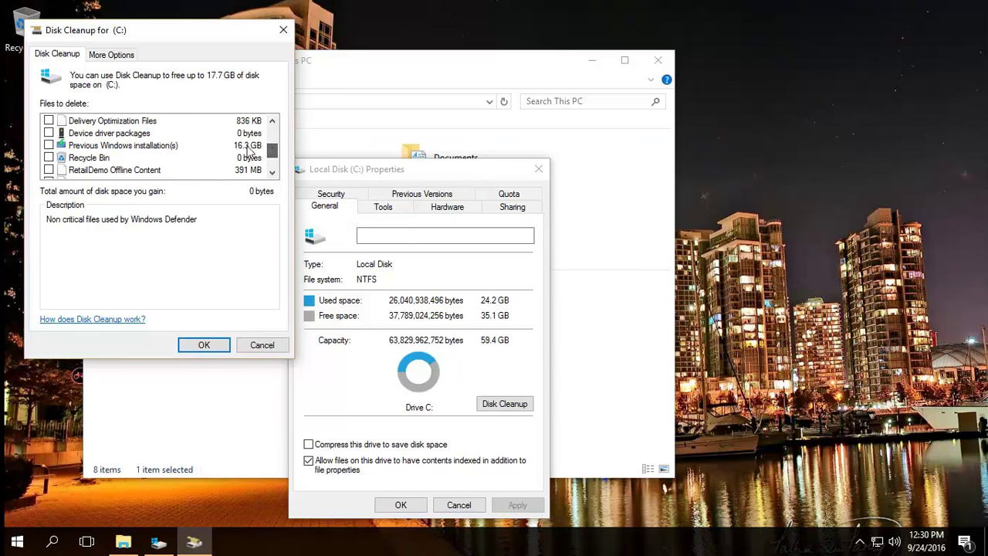
{"action": "left_click", "coordinate": [48, 145]}
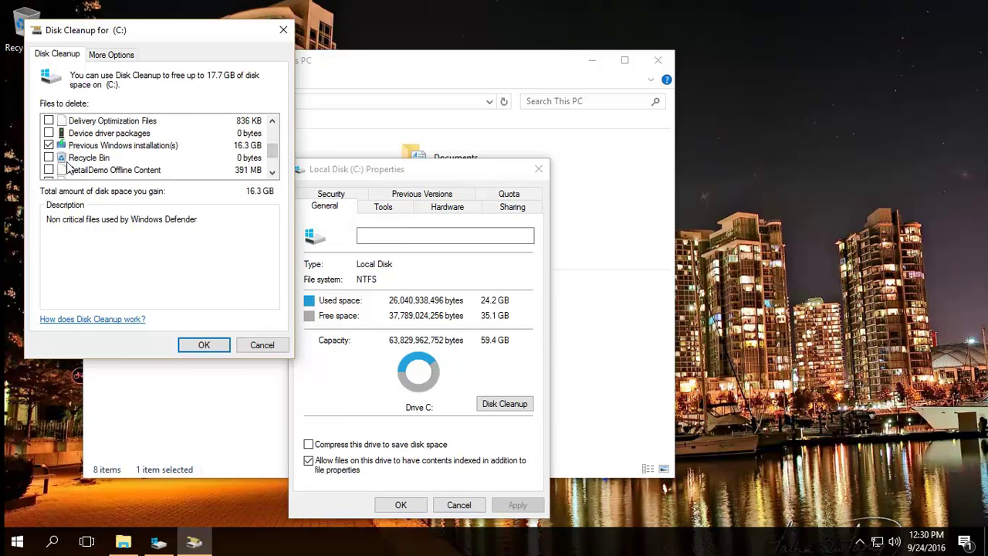
{"action": "left_click", "coordinate": [204, 345]}
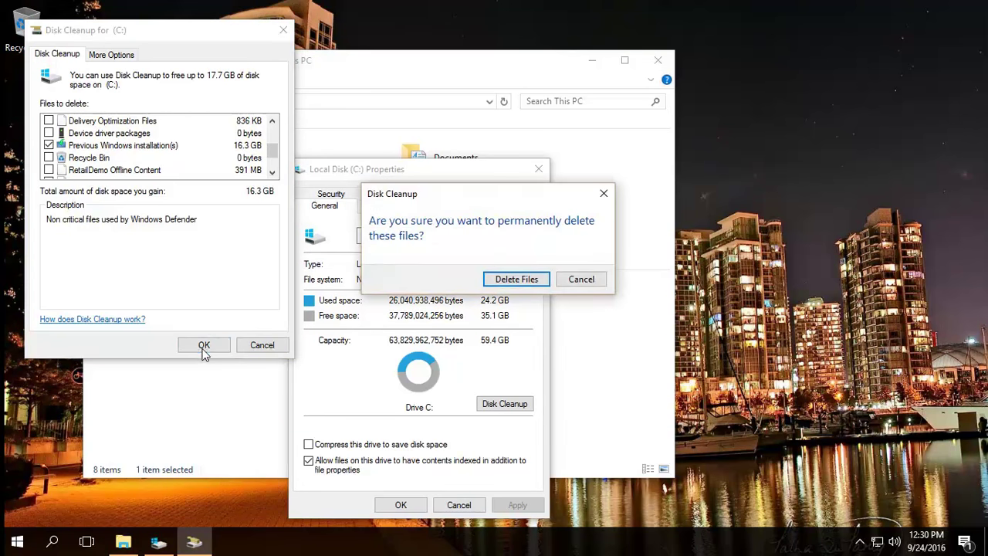
{"action": "left_click", "coordinate": [517, 279]}
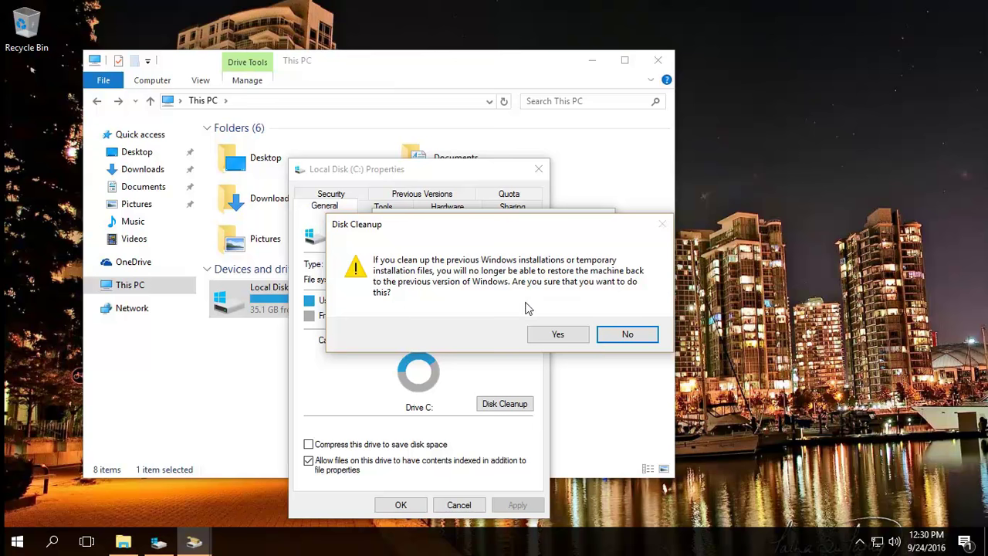
{"action": "left_click", "coordinate": [557, 334]}
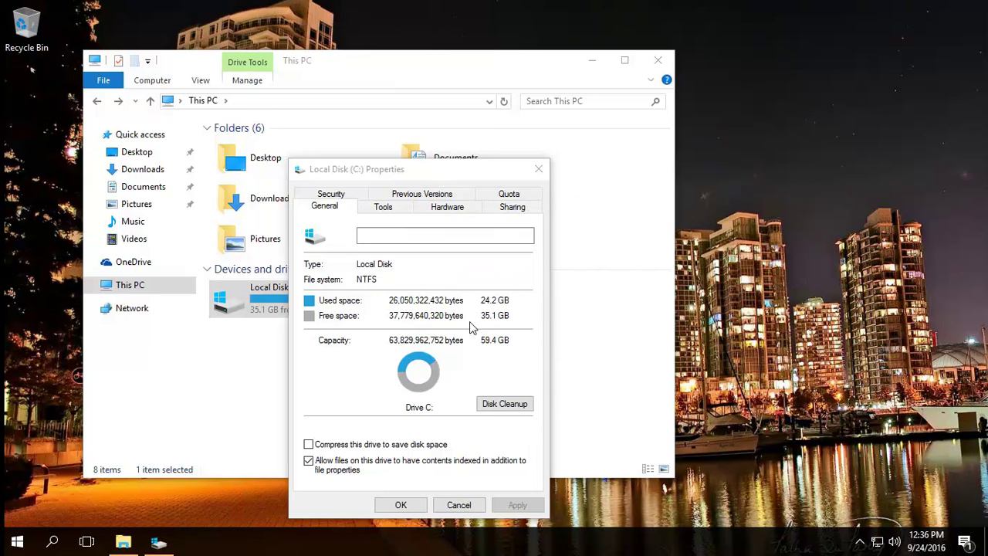
Step: Check the C: drive's remaining folders with hidden items shown, and review its used and free space in the drive's Properties
{"action": "left_click", "coordinate": [390, 77]}
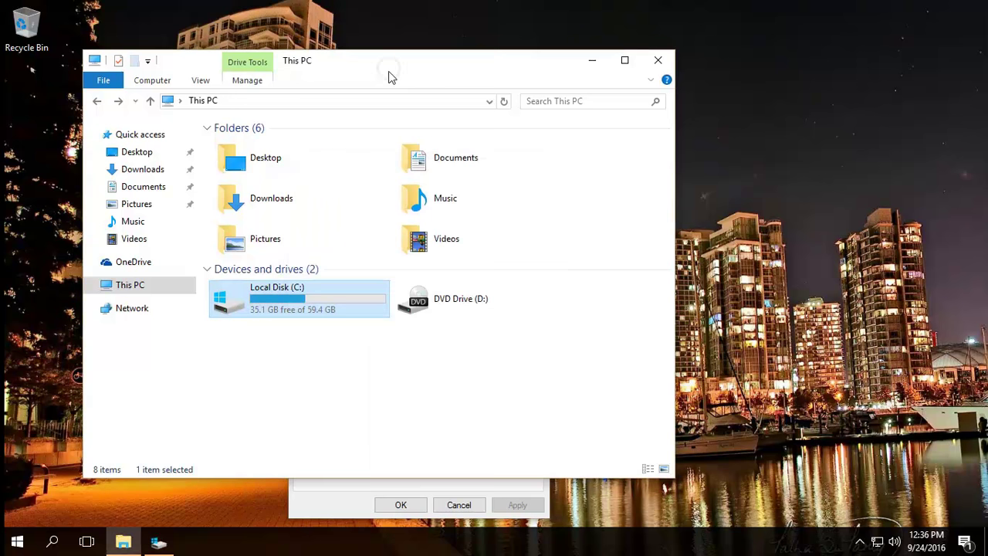
{"action": "double_click", "coordinate": [277, 292]}
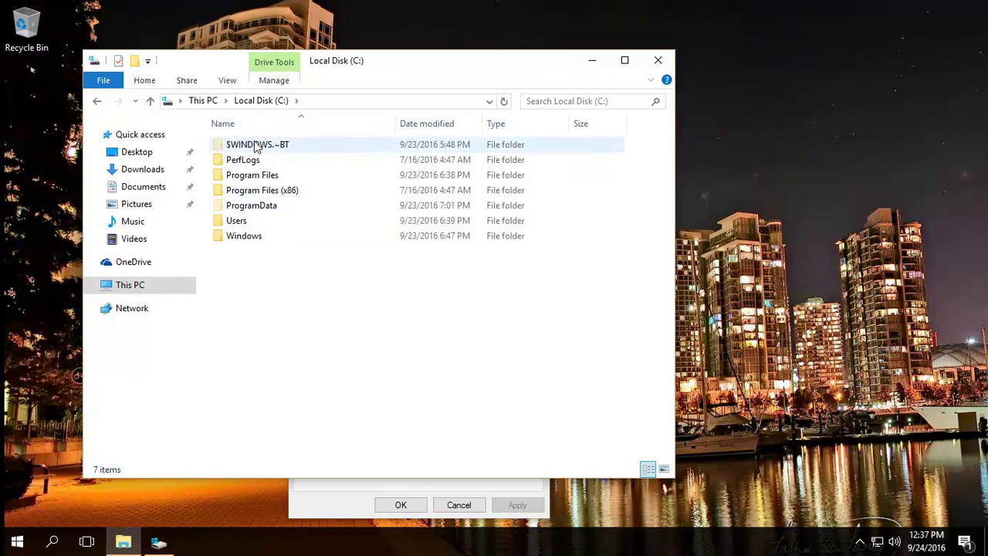
{"action": "mouse_move", "coordinate": [256, 148]}
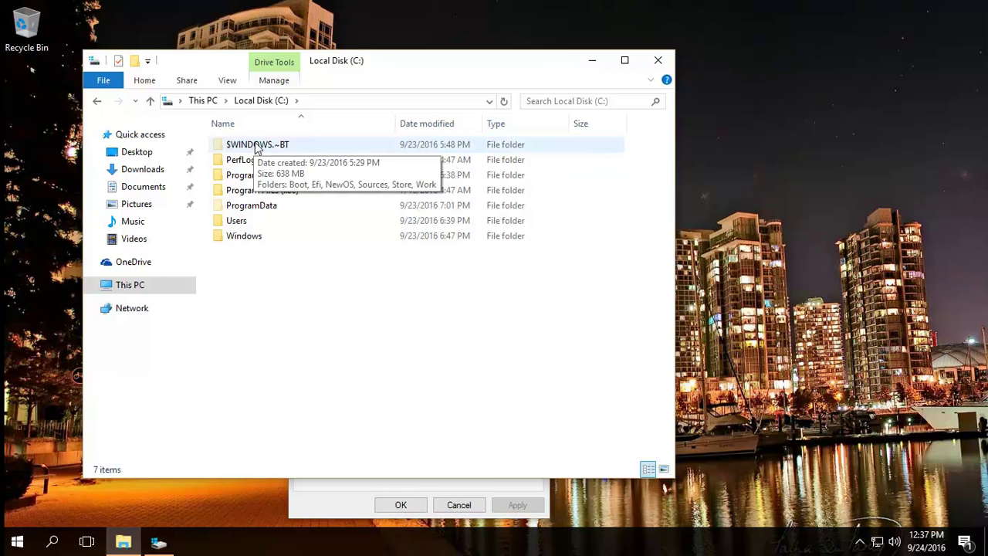
{"action": "mouse_move", "coordinate": [247, 213]}
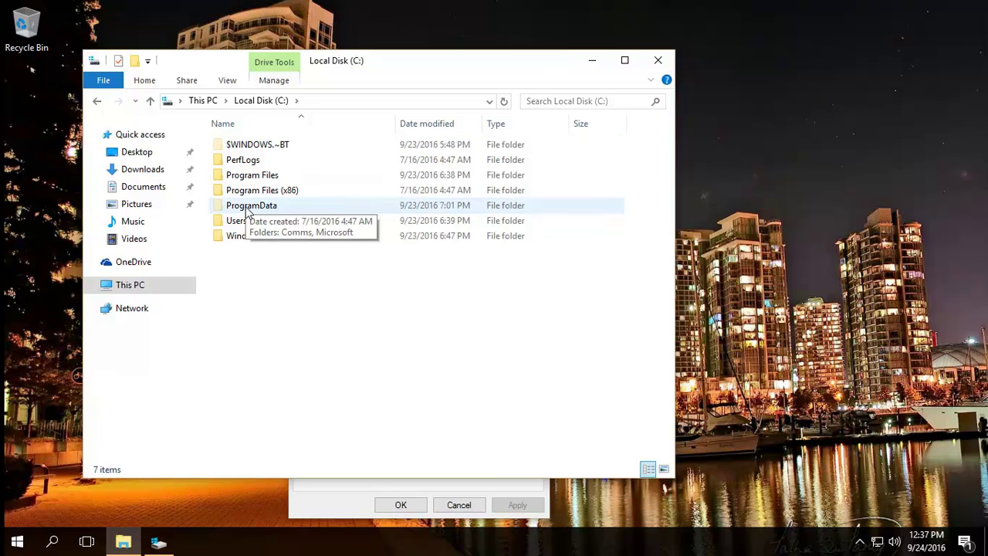
{"action": "left_click", "coordinate": [227, 82]}
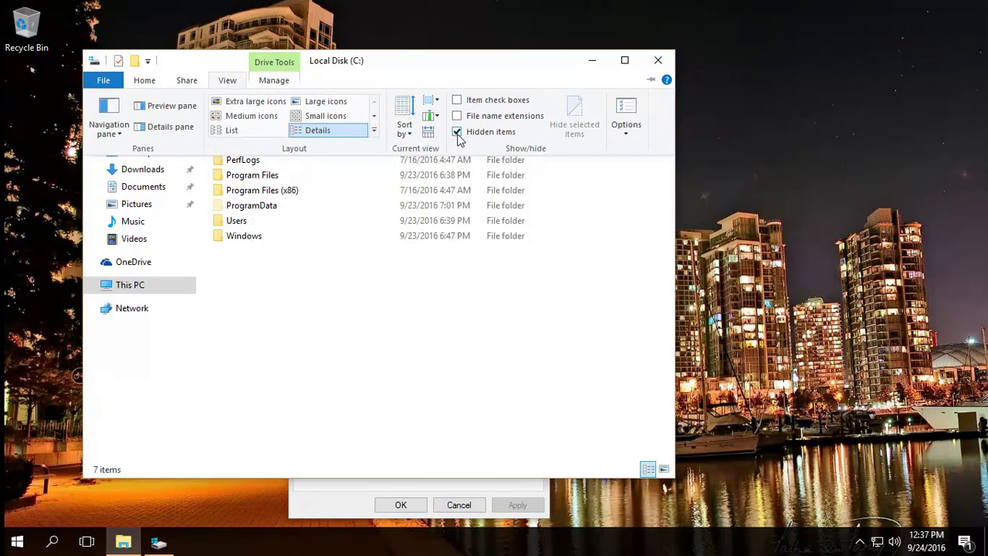
{"action": "left_click", "coordinate": [316, 304]}
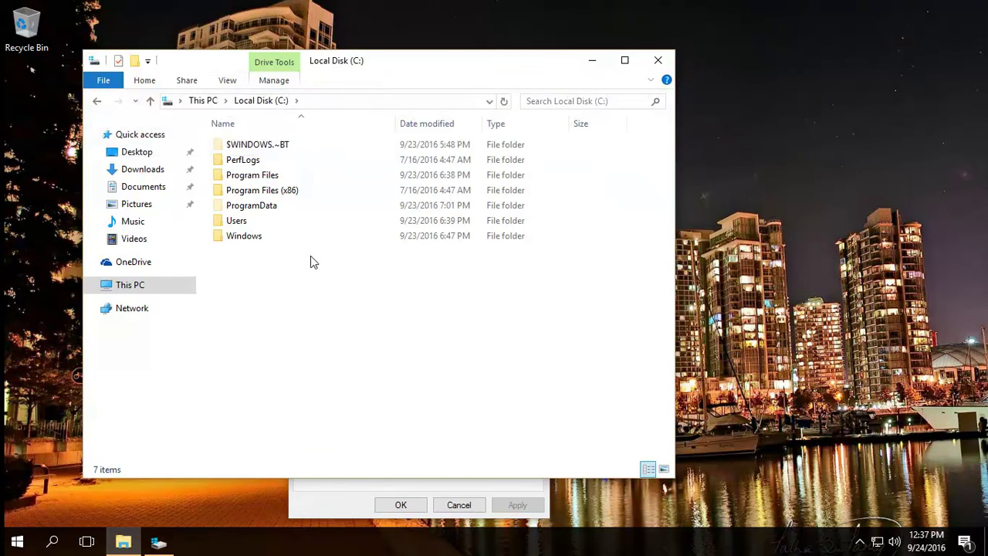
{"action": "left_click", "coordinate": [260, 150]}
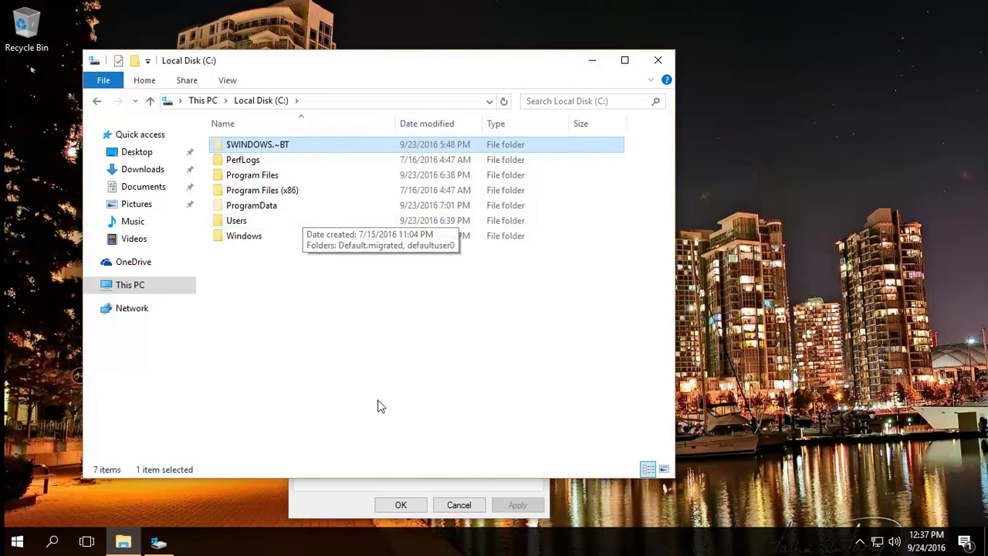
{"action": "left_click", "coordinate": [166, 544]}
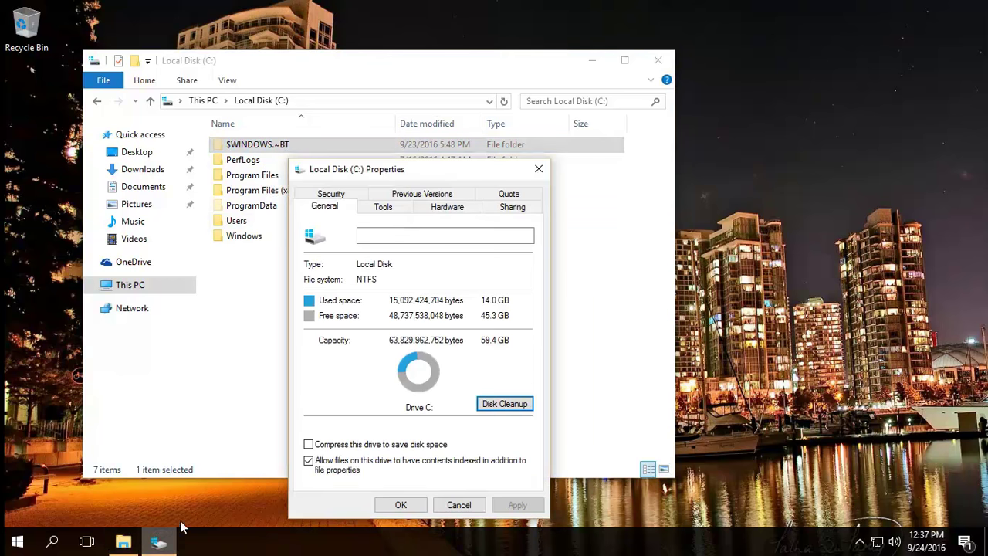
Step: Rescan the C: drive in Disk Cleanup with system files included and permanently delete only the Temporary Windows installation files and Windows upgrade log files
{"action": "left_click", "coordinate": [500, 409]}
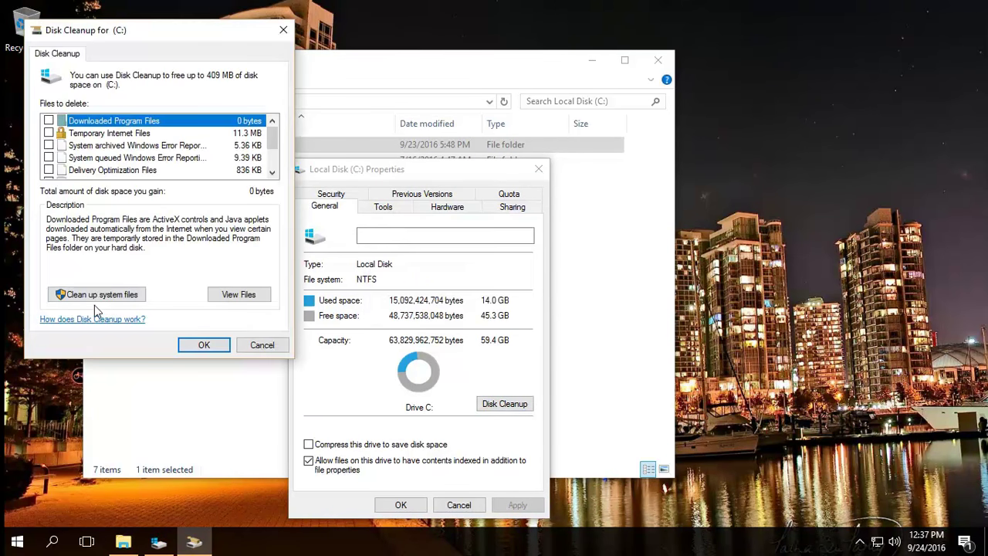
{"action": "left_click", "coordinate": [97, 296]}
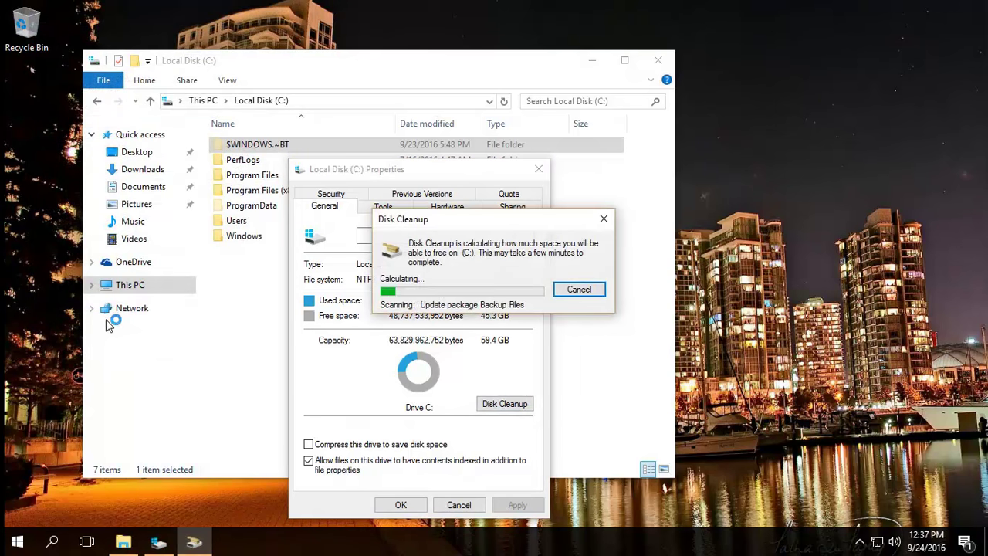
{"action": "left_click_drag", "start_coordinate": [293, 148], "coordinate": [288, 179]}
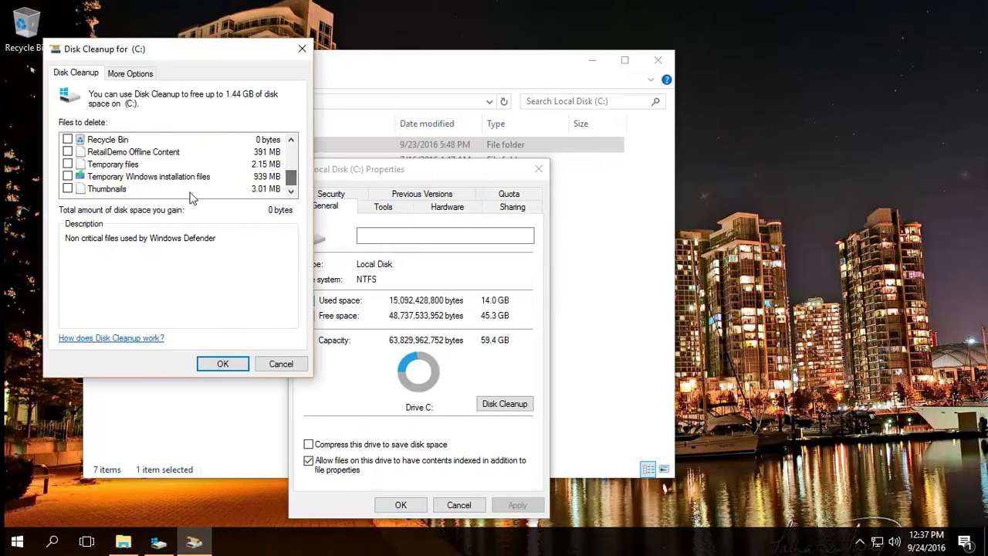
{"action": "left_click", "coordinate": [69, 177]}
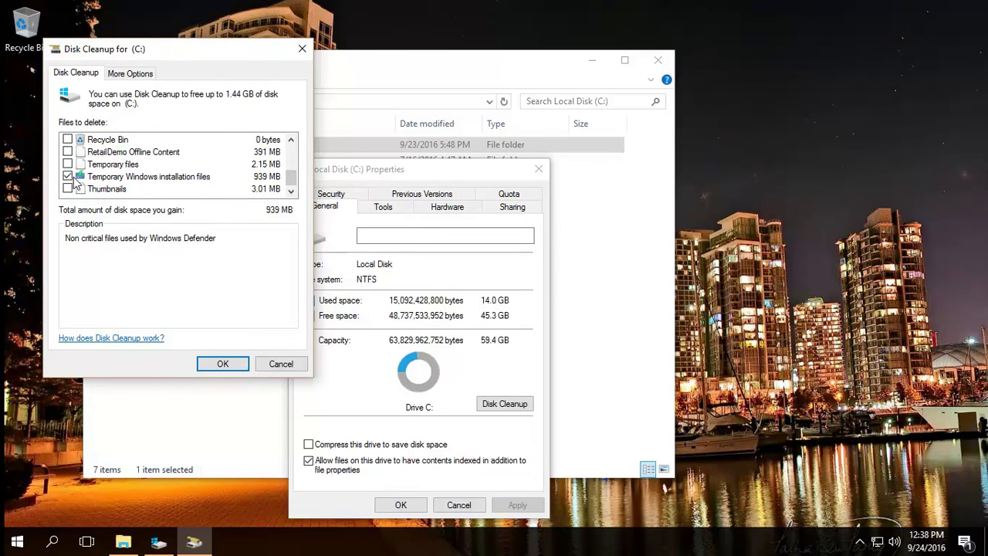
{"action": "left_click_drag", "start_coordinate": [291, 179], "coordinate": [290, 143]}
{"action": "left_click", "coordinate": [67, 152]}
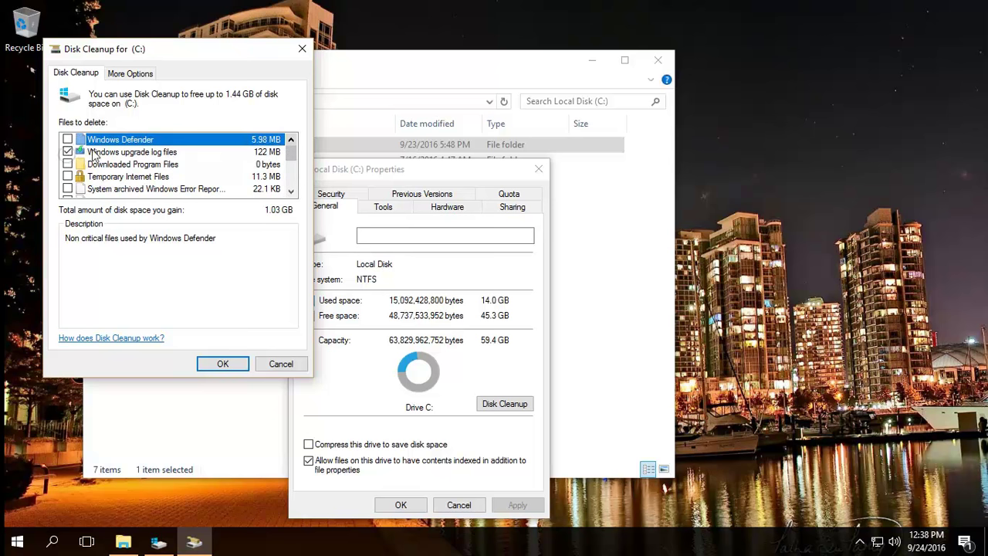
{"action": "left_click", "coordinate": [222, 365]}
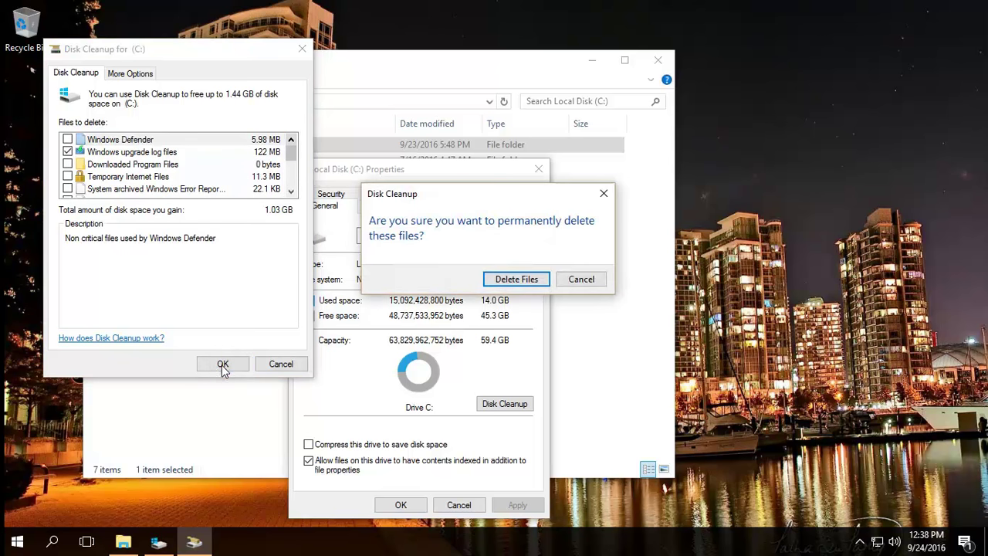
{"action": "left_click", "coordinate": [516, 282]}
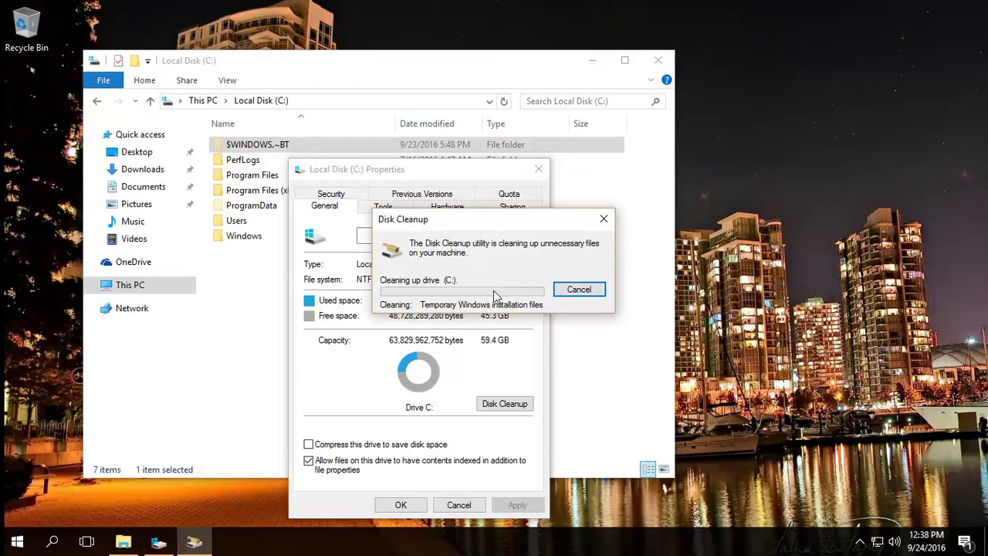